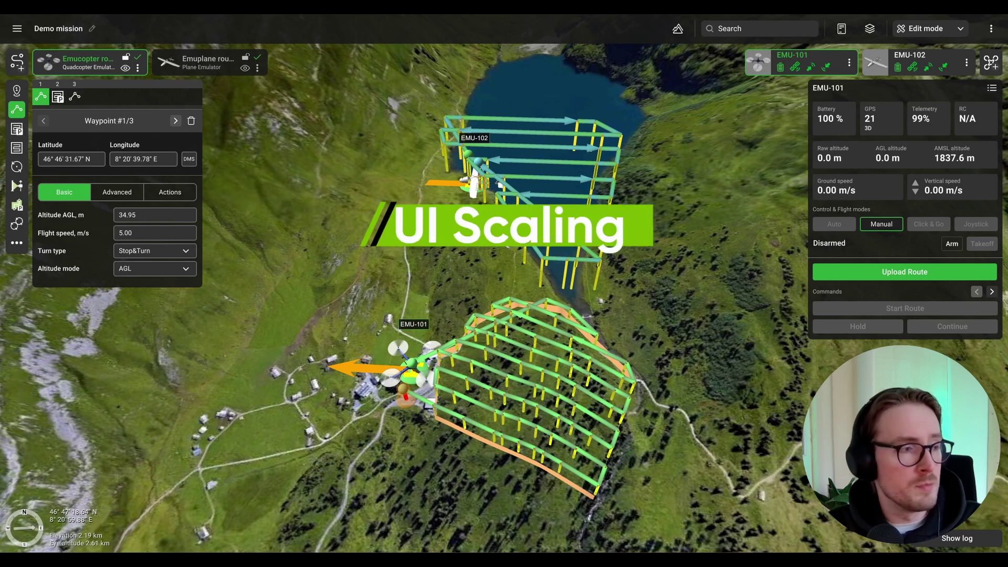
Tilt the 3D terrain view and nudge the interface scaling up, then back one step
{"action": "left_click_drag", "start_coordinate": [368, 242], "coordinate": [371, 237]}
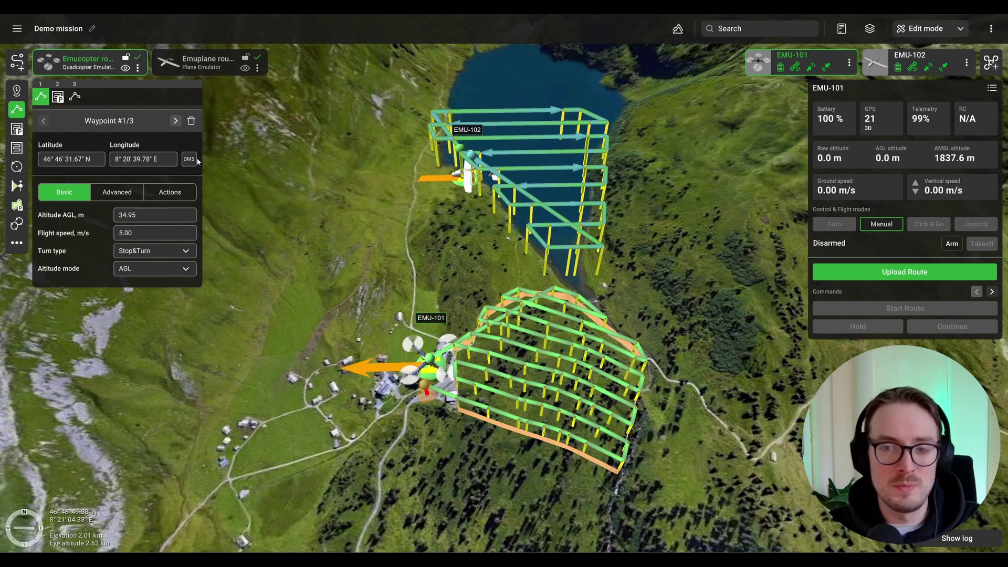
{"action": "key", "text": "ctrl+plus"}
{"action": "key", "text": "ctrl+plus"}
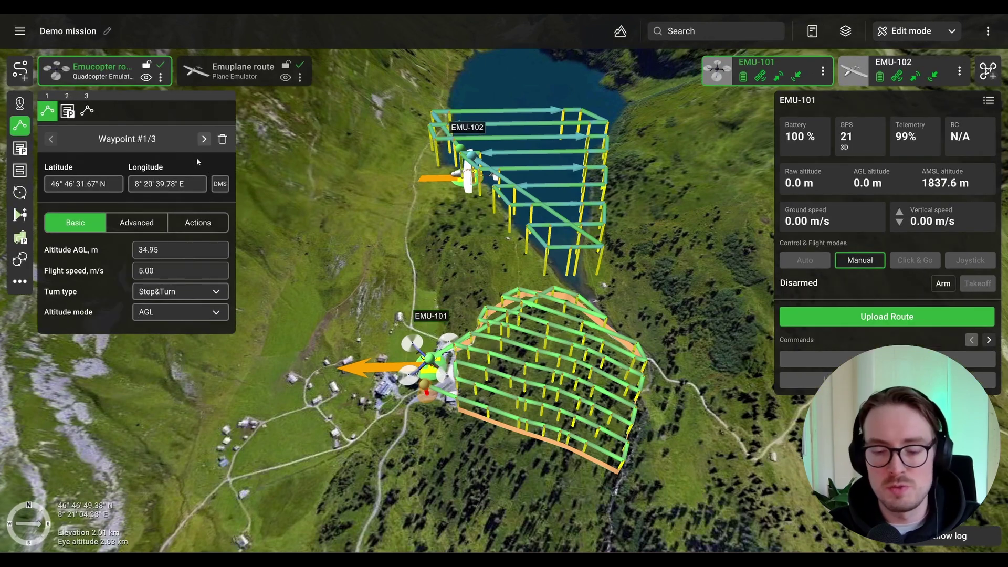
{"action": "key", "text": "ctrl+minus"}
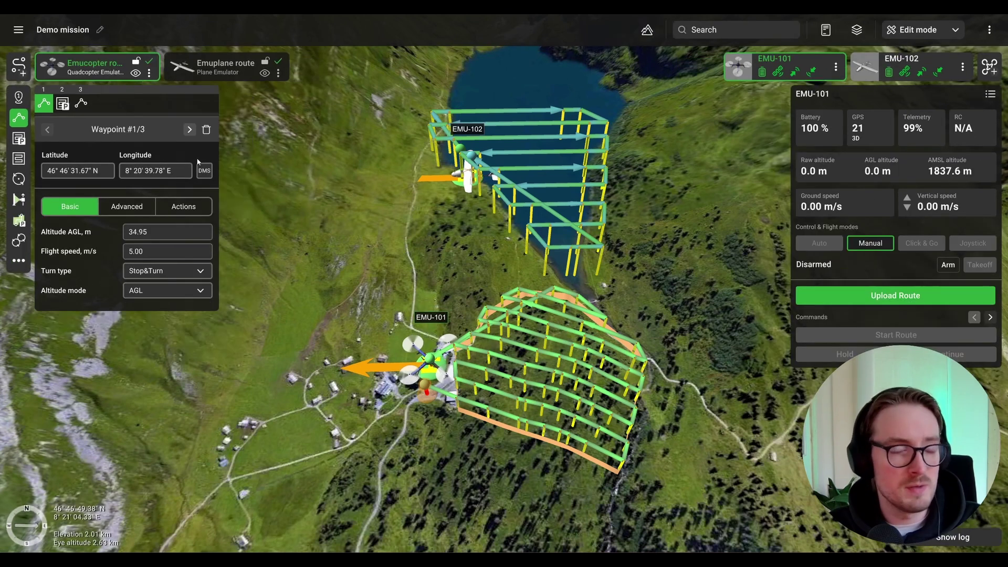
Review Waypoint #1's Advanced, Basic and avoidance options, then open segment 2, the Photogrammetry tool
{"action": "key", "text": "ctrl+minus"}
{"action": "key", "text": "ctrl+plus"}
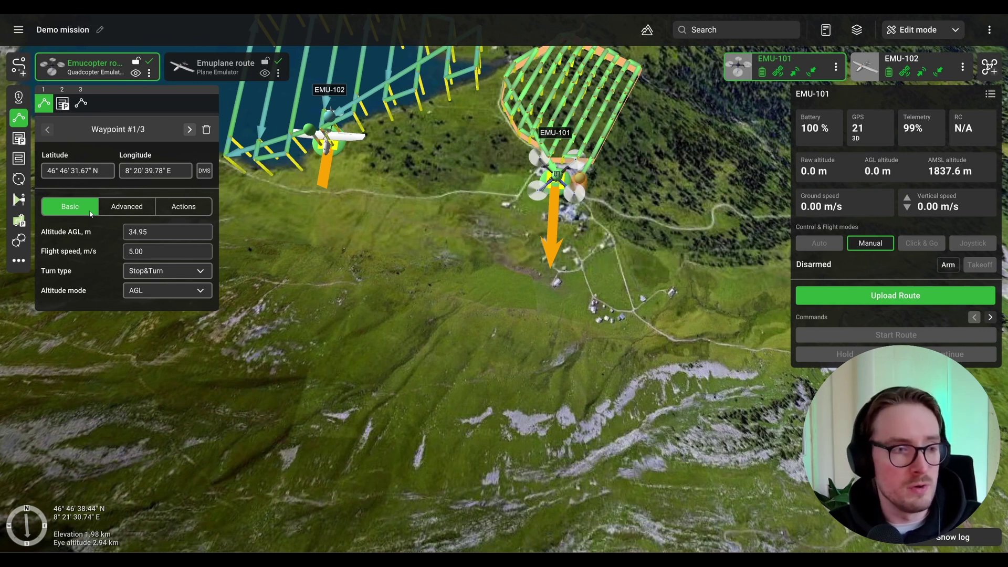
{"action": "left_click", "coordinate": [126, 206]}
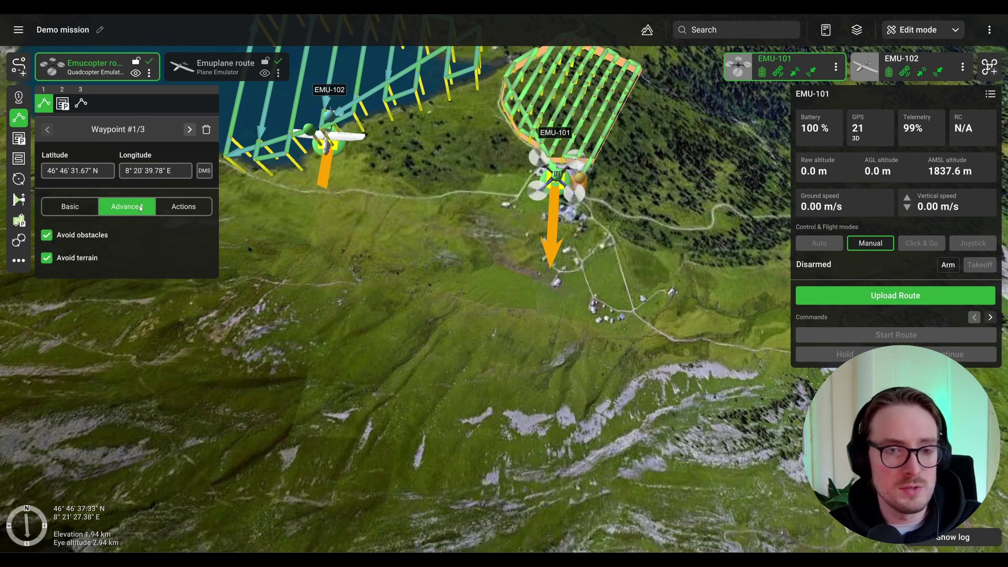
{"action": "left_click", "coordinate": [79, 205]}
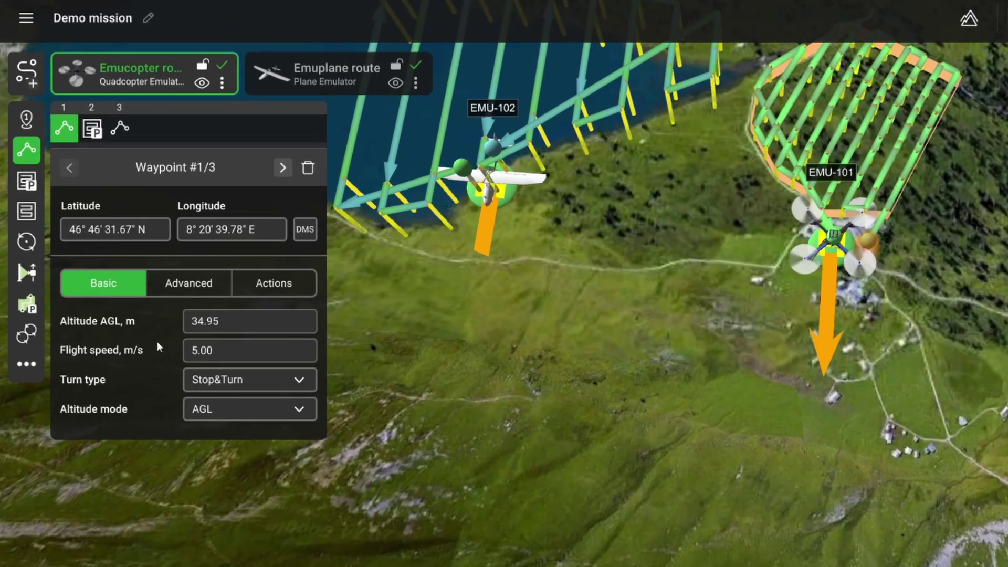
{"action": "left_click", "coordinate": [204, 286]}
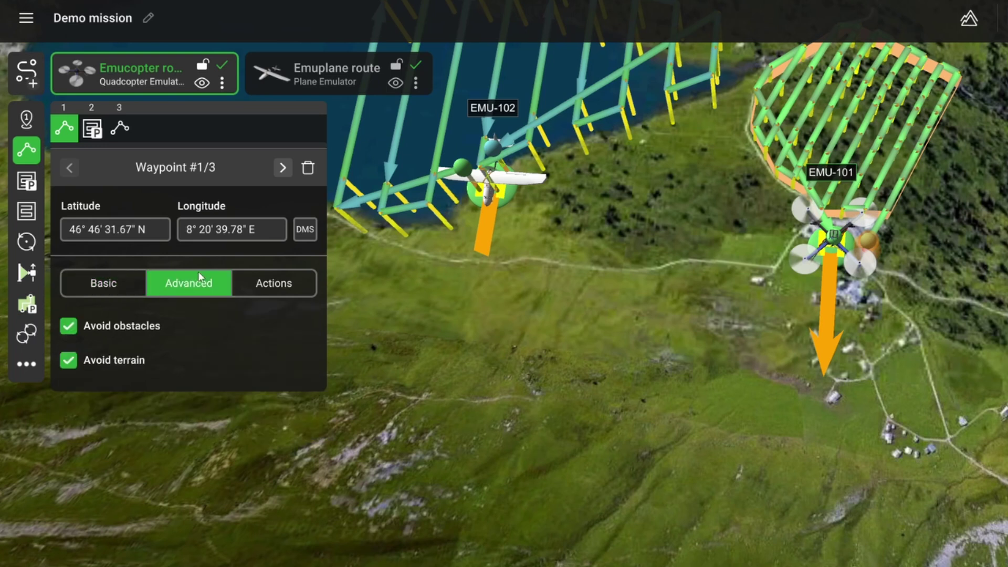
{"action": "left_click", "coordinate": [96, 138]}
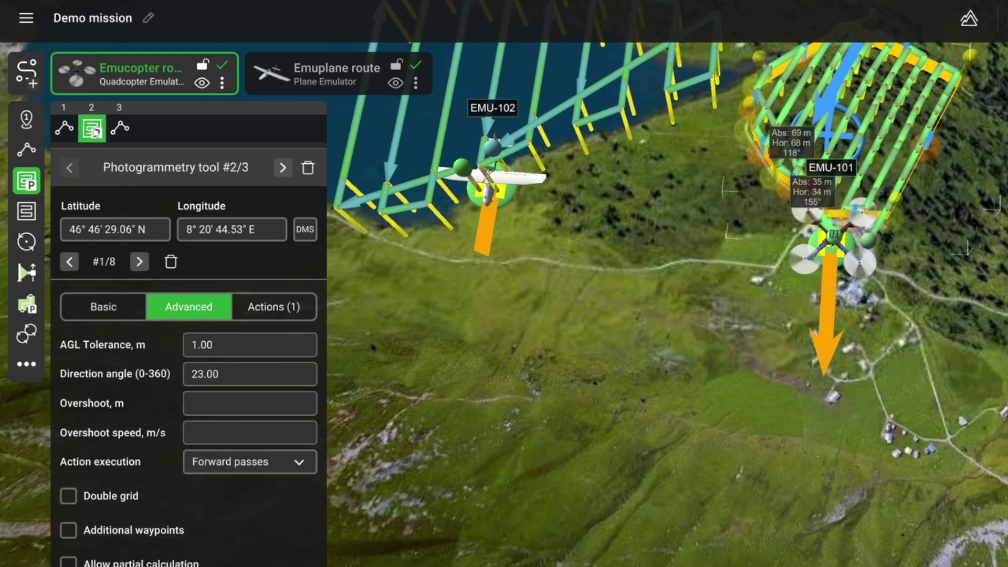
Review the photogrammetry segment's camera/overlap and Advanced settings, then show its attached actions
{"action": "left_click", "coordinate": [123, 303]}
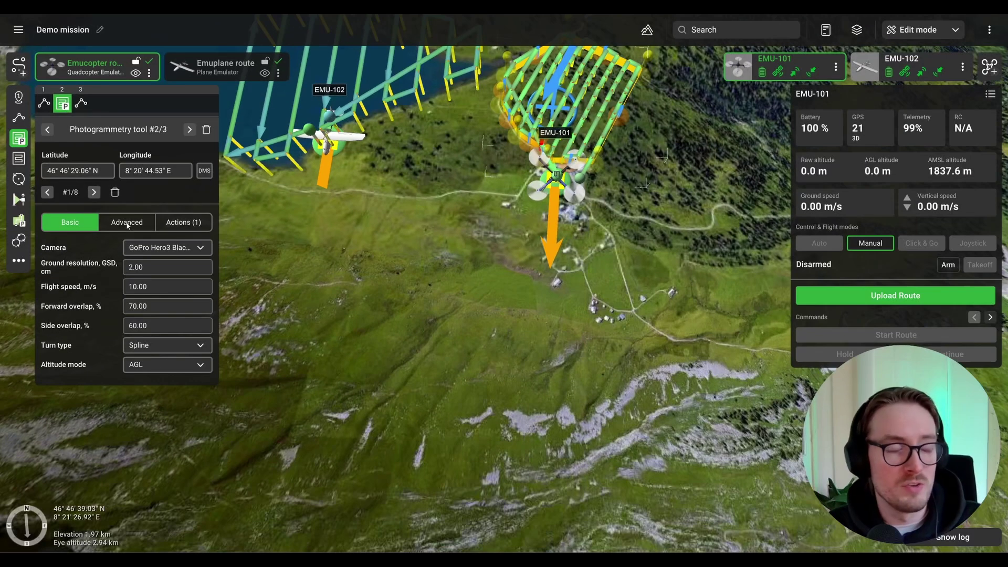
{"action": "left_click", "coordinate": [127, 223]}
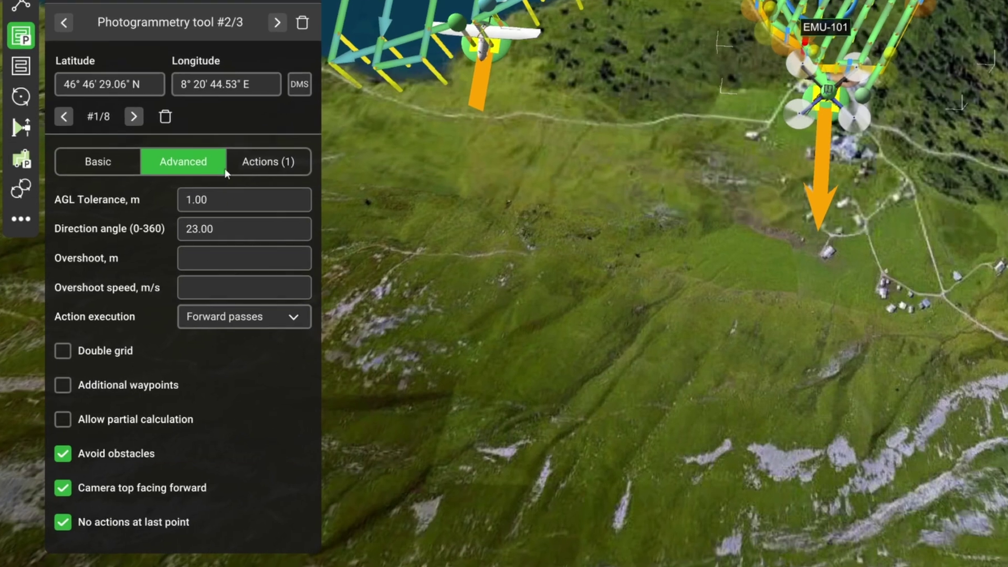
{"action": "left_click", "coordinate": [274, 161]}
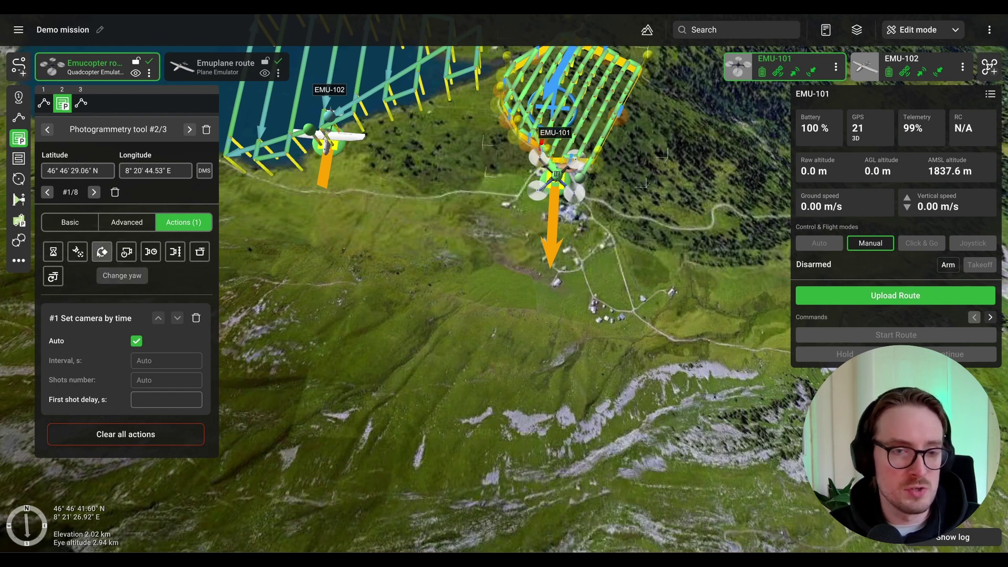
Add a Wait action, dismiss the route upload error, and delete the invalid Wait action
{"action": "left_click", "coordinate": [53, 251]}
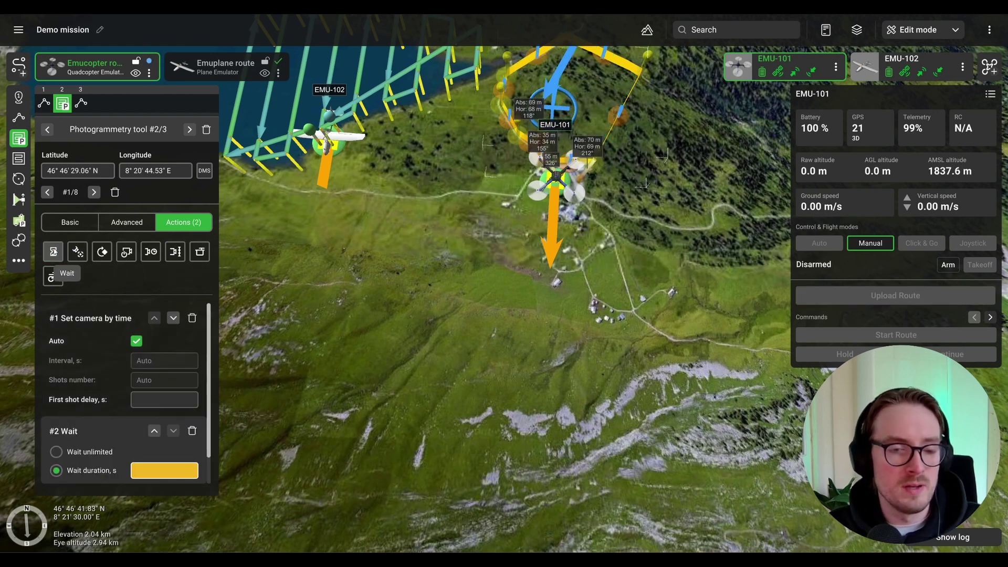
{"action": "scroll", "coordinate": [147, 373], "scroll_direction": "down", "scroll_amount": 1}
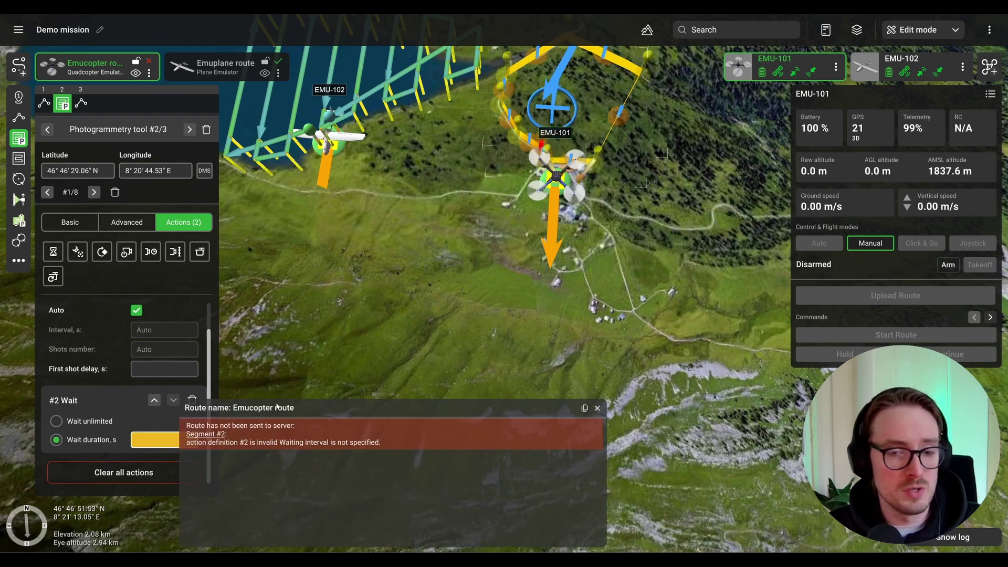
{"action": "left_click", "coordinate": [597, 409]}
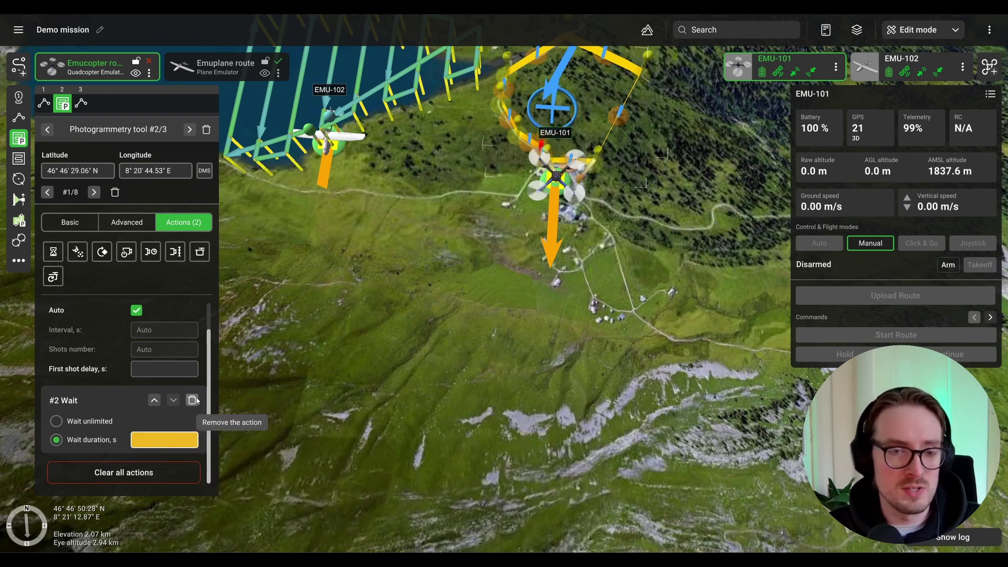
{"action": "left_click", "coordinate": [192, 400]}
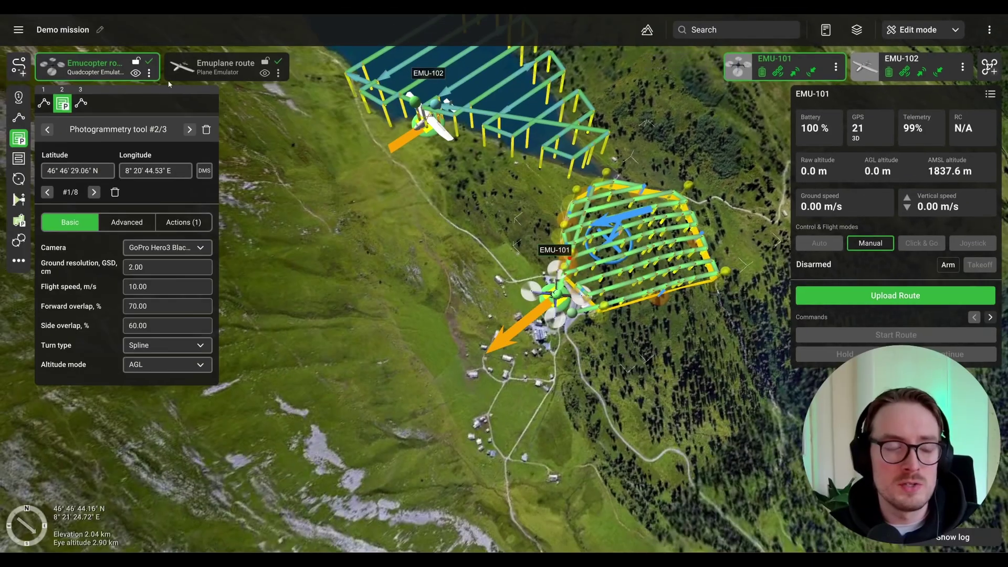
{"action": "left_click", "coordinate": [150, 74]}
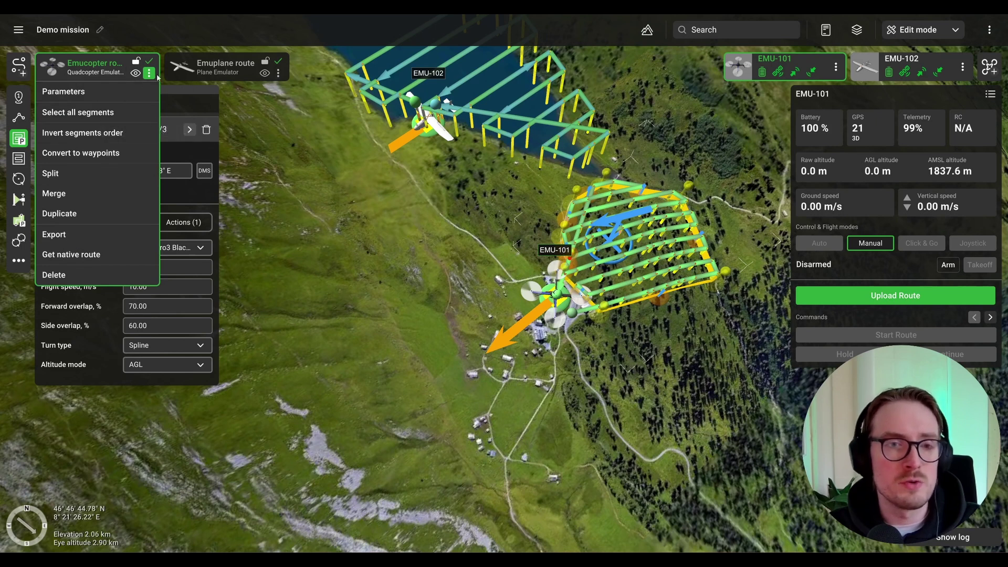
{"action": "left_click", "coordinate": [498, 78]}
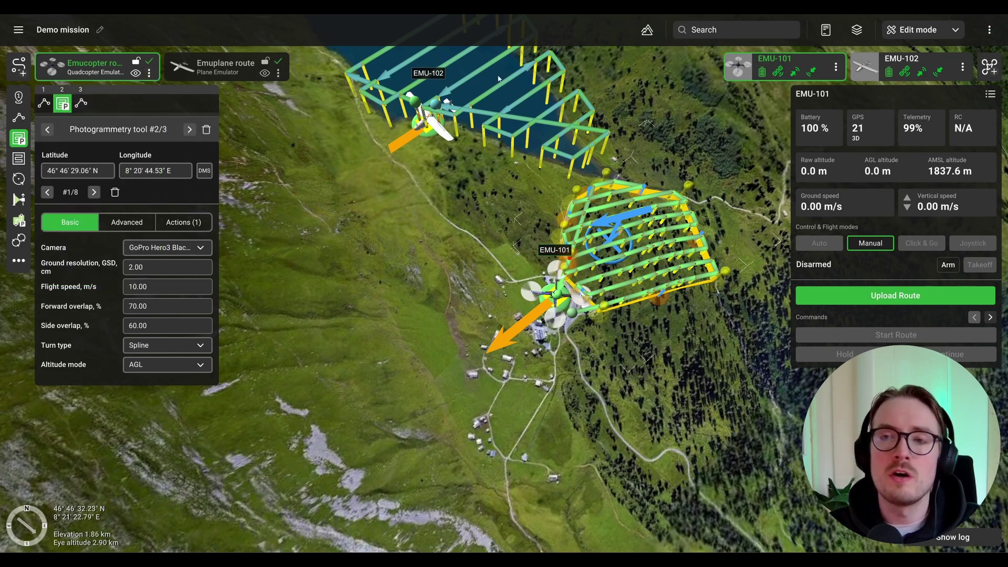
{"action": "left_click", "coordinate": [646, 30]}
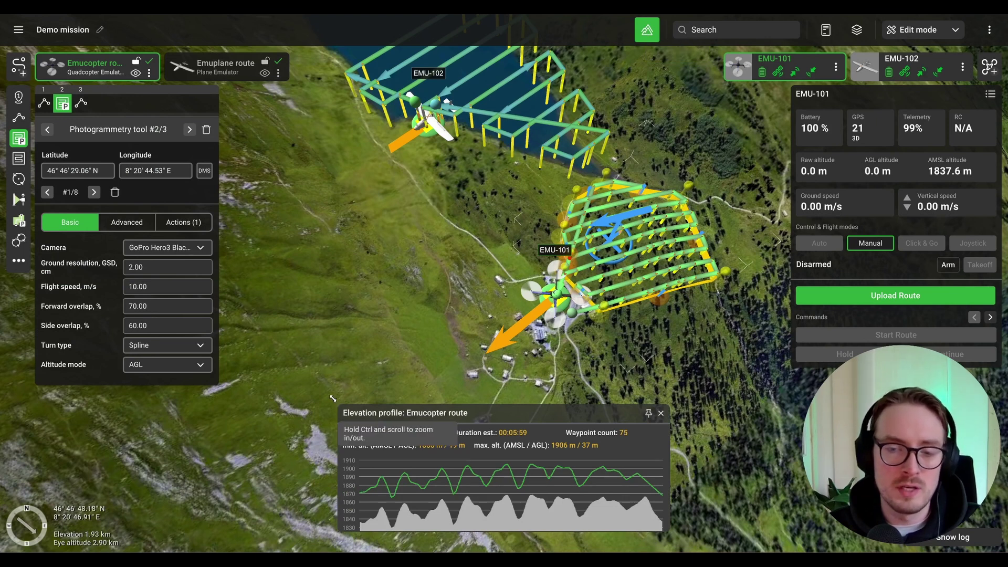
{"action": "left_click_drag", "start_coordinate": [338, 404], "coordinate": [225, 302]}
{"action": "mouse_move", "coordinate": [439, 420]}
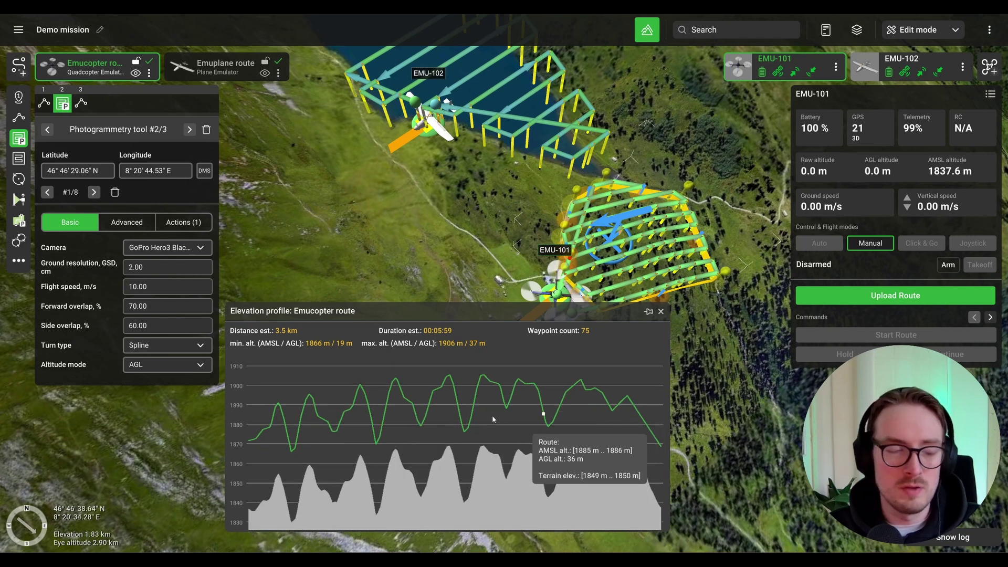
{"action": "left_click", "coordinate": [647, 30]}
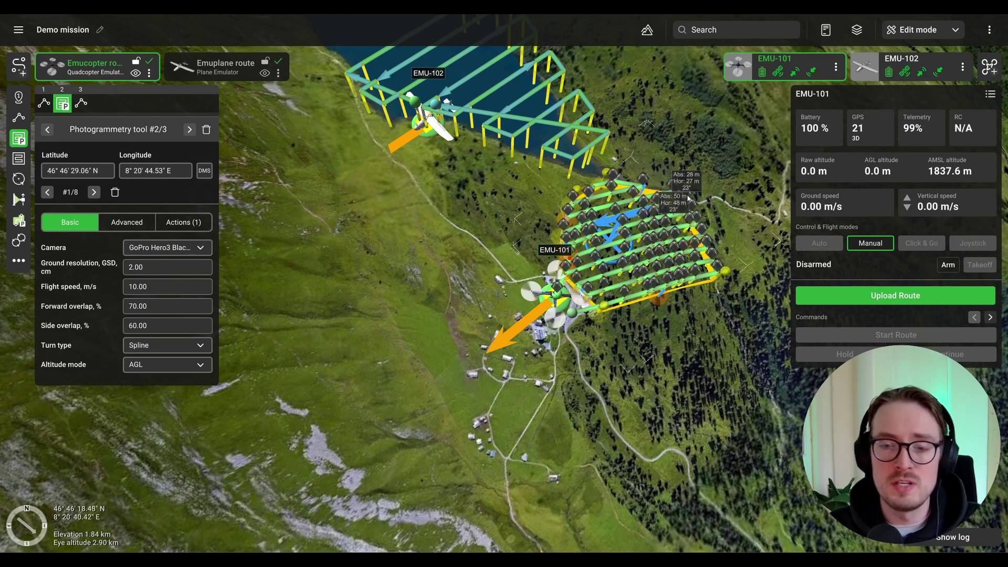
{"action": "left_click", "coordinate": [647, 32]}
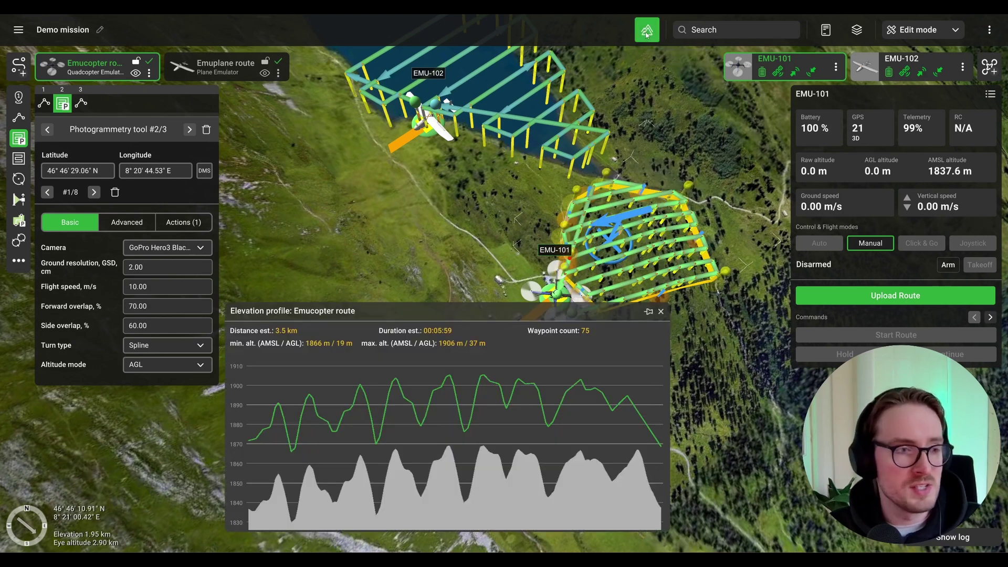
{"action": "left_click", "coordinate": [646, 33]}
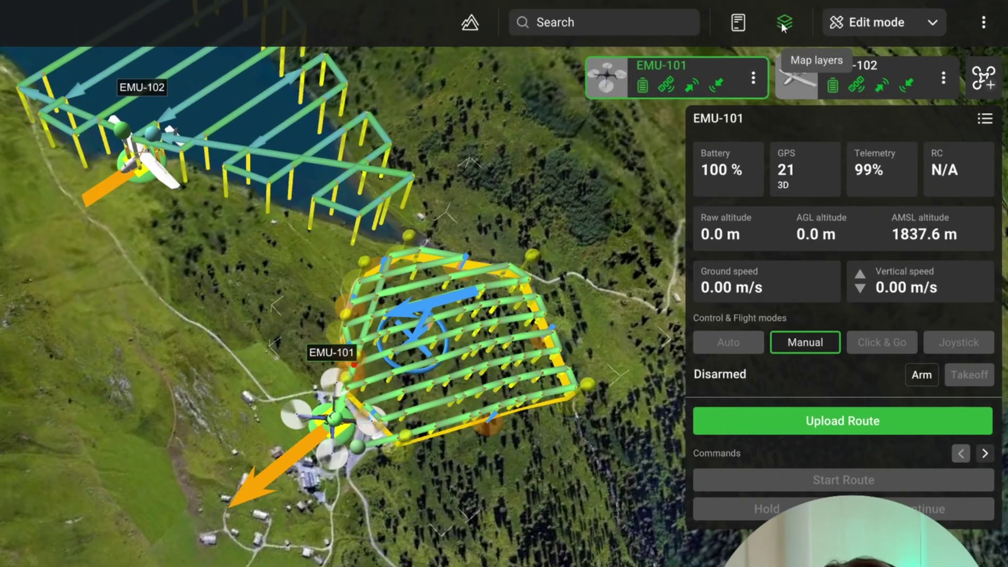
{"action": "left_click", "coordinate": [793, 23]}
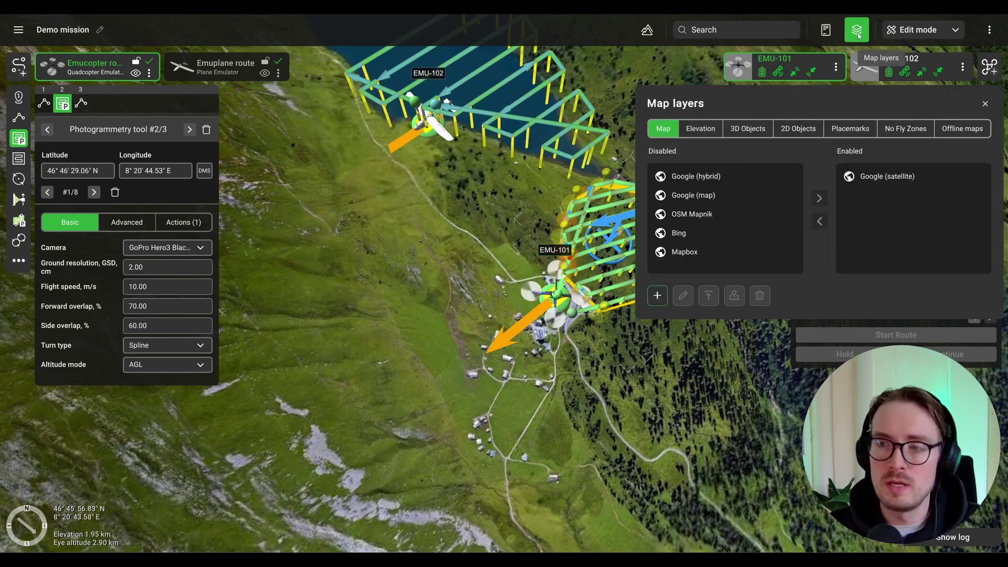
{"action": "left_click", "coordinate": [706, 129]}
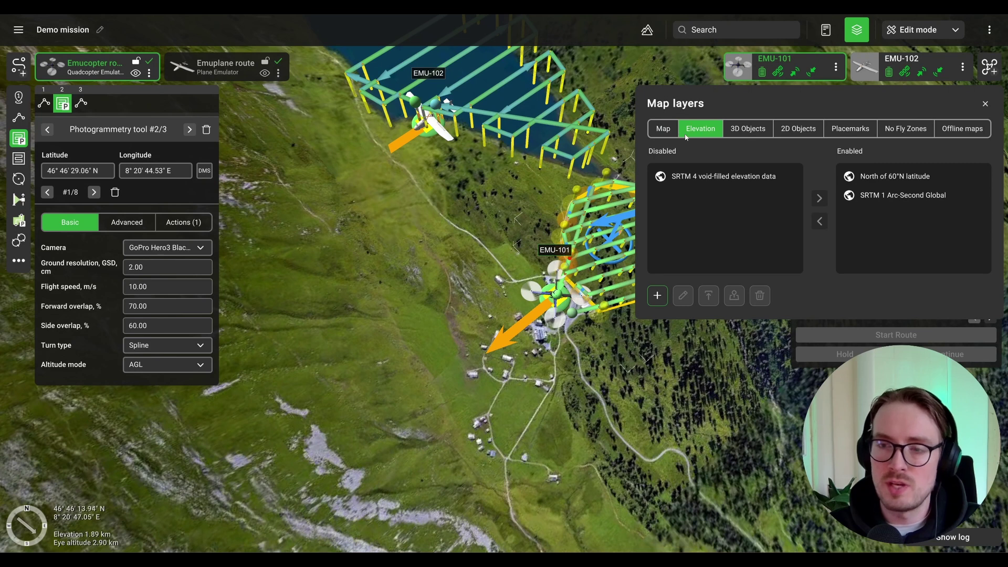
{"action": "left_click", "coordinate": [664, 130]}
{"action": "left_click", "coordinate": [701, 130]}
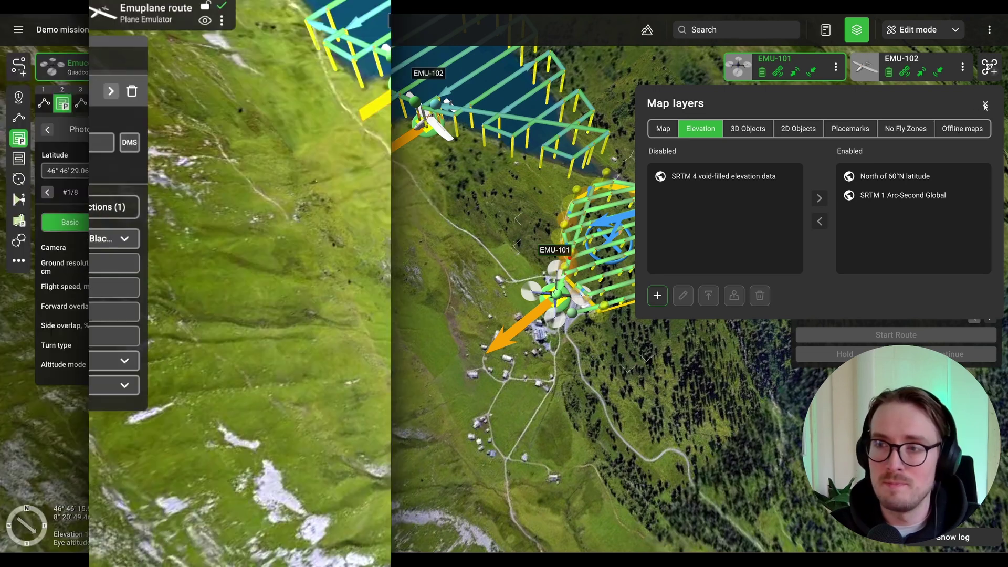
{"action": "left_click", "coordinate": [984, 103]}
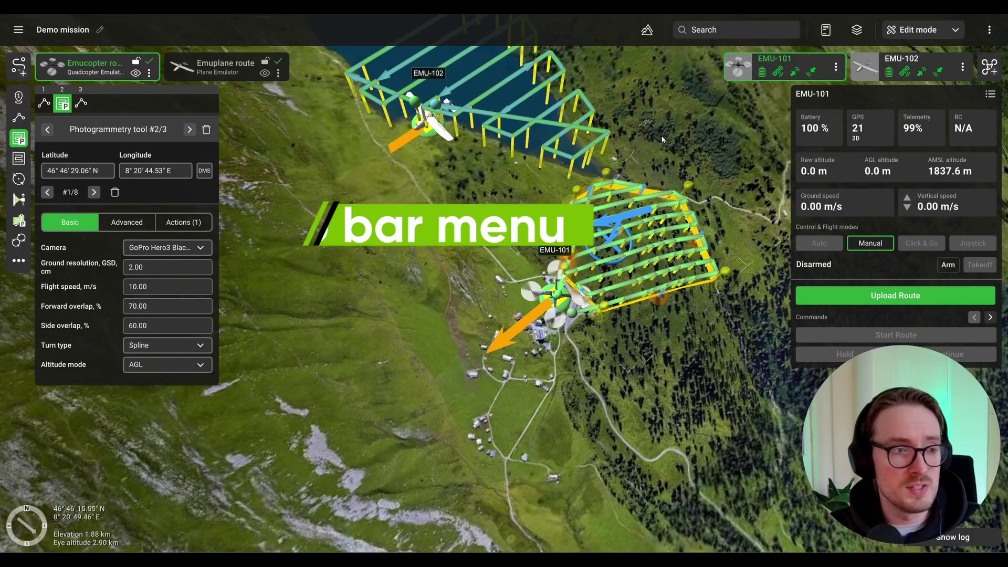
{"action": "left_click", "coordinate": [990, 31]}
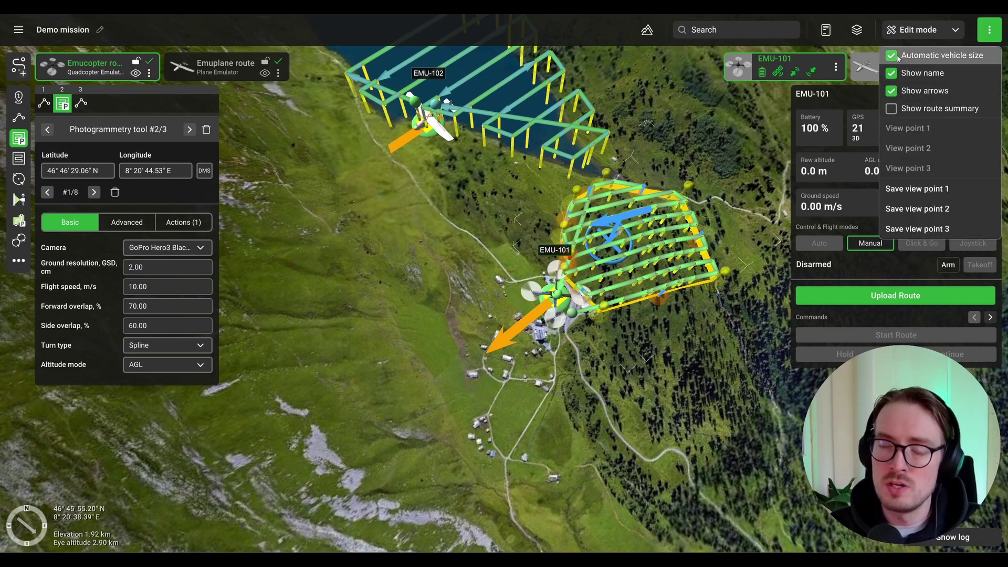
{"action": "left_click", "coordinate": [899, 90]}
{"action": "left_click", "coordinate": [899, 90]}
{"action": "left_click", "coordinate": [899, 73]}
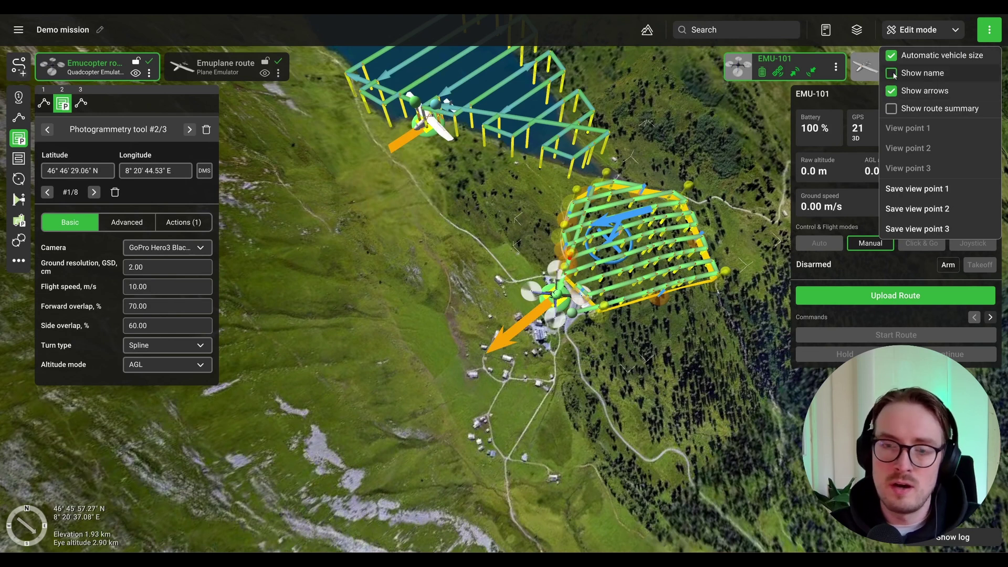
{"action": "left_click", "coordinate": [899, 73]}
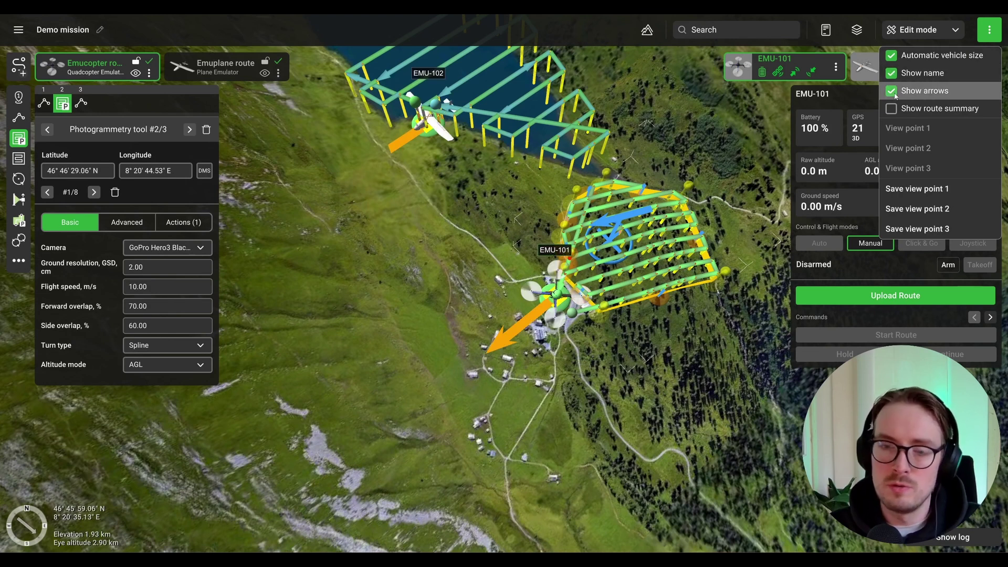
{"action": "left_click", "coordinate": [899, 91]}
{"action": "left_click", "coordinate": [899, 92]}
{"action": "left_click", "coordinate": [893, 109]}
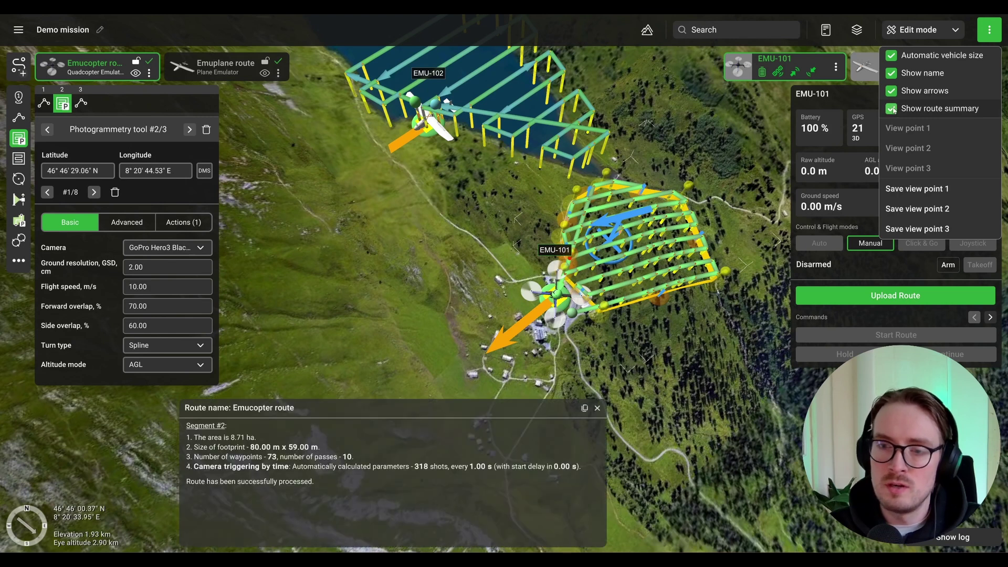
{"action": "left_click", "coordinate": [893, 109]}
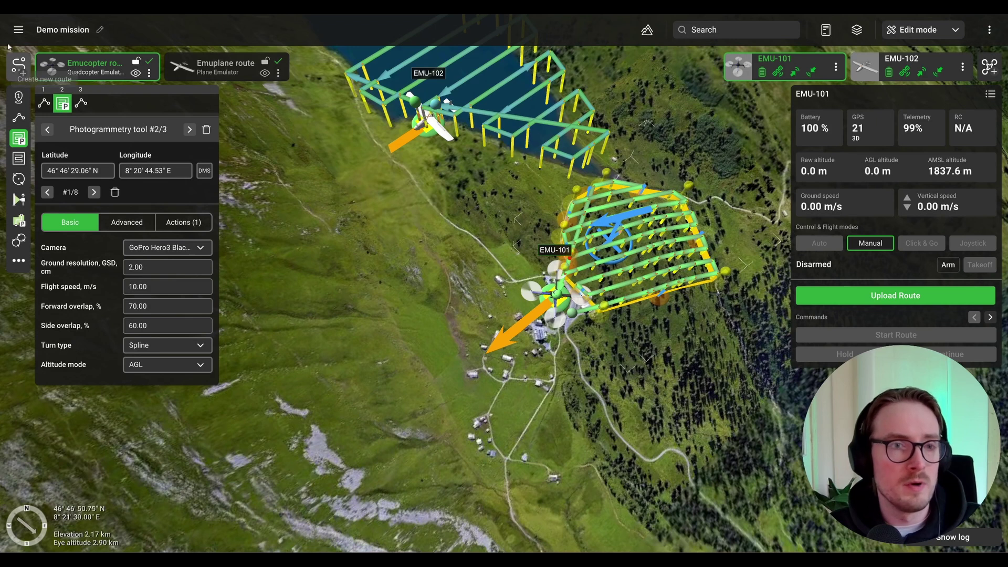
{"action": "left_click", "coordinate": [18, 29]}
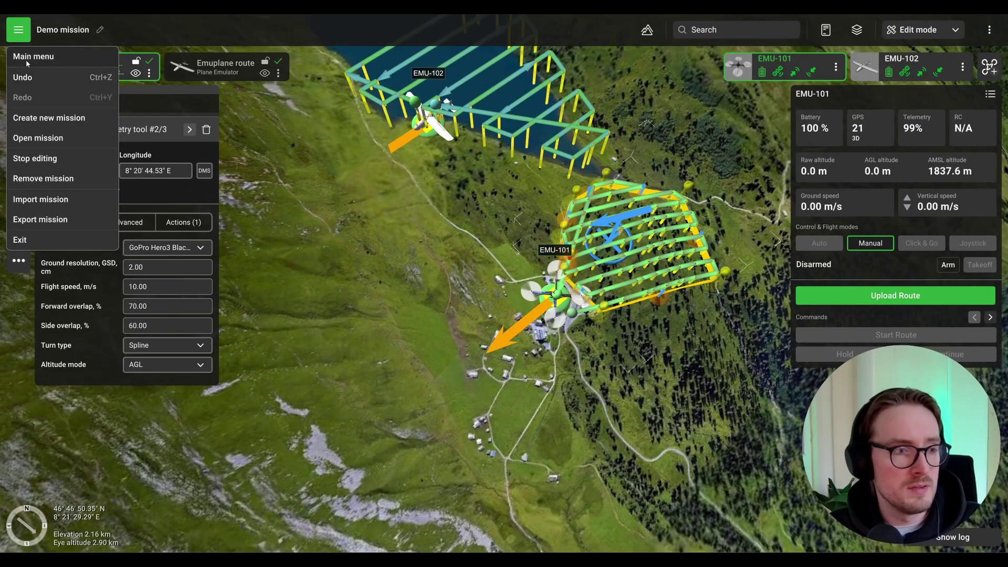
{"action": "left_click", "coordinate": [18, 33]}
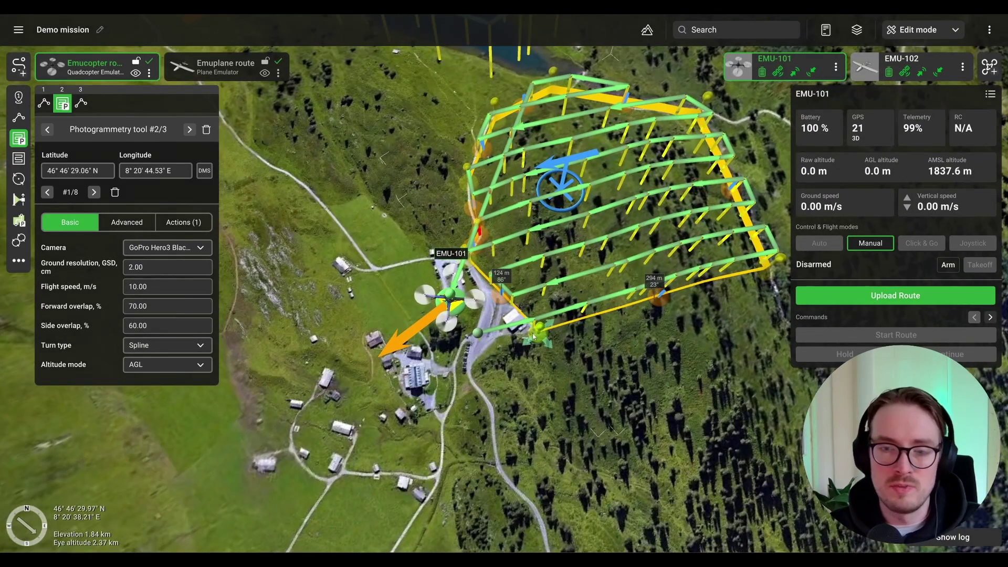
{"action": "left_click_drag", "start_coordinate": [533, 337], "coordinate": [613, 446]}
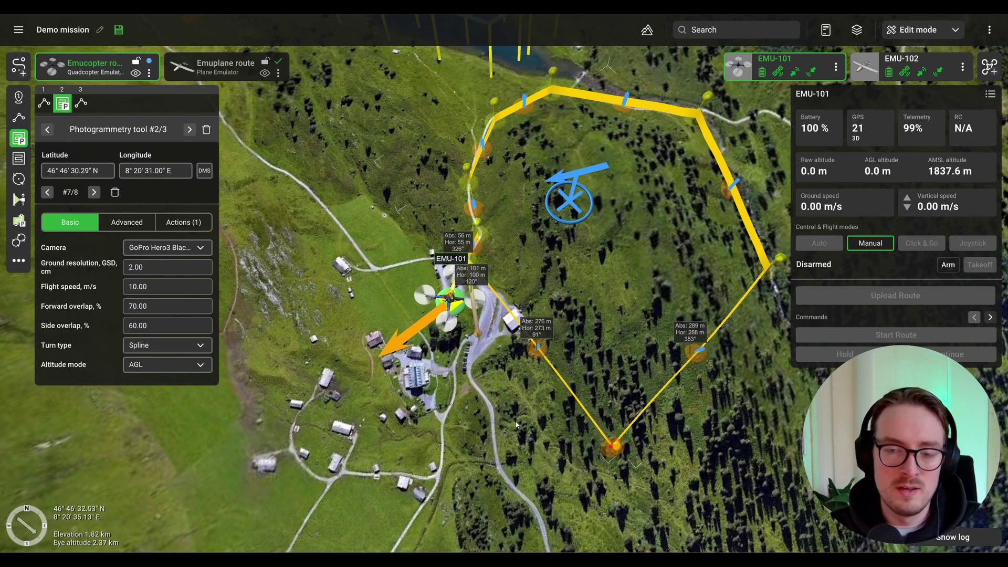
{"action": "key", "text": "ctrl+z"}
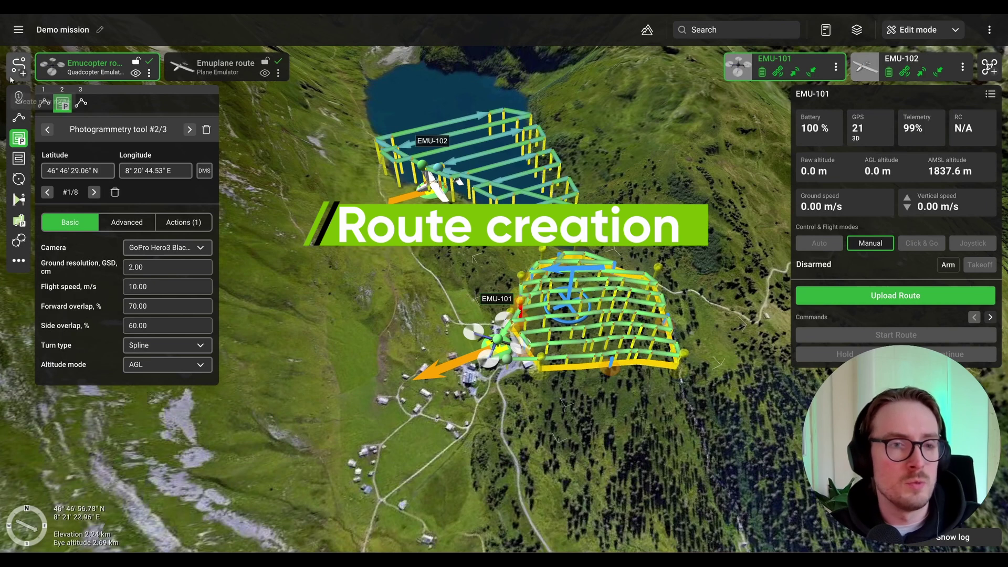
Create a new route named 'Route 1' using the DJI Matrice 350 RTK profile
{"action": "left_click", "coordinate": [17, 66]}
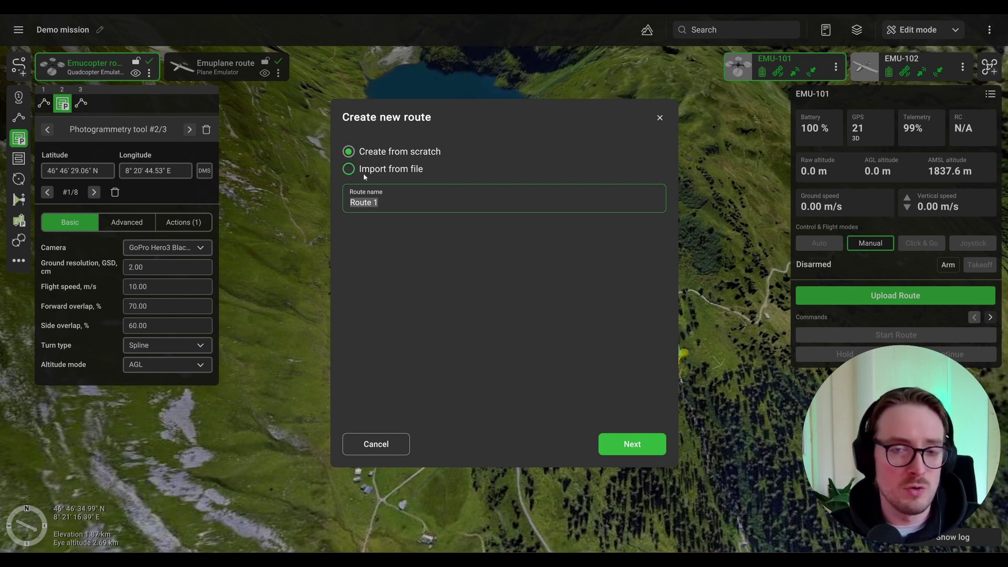
{"action": "left_click", "coordinate": [651, 440]}
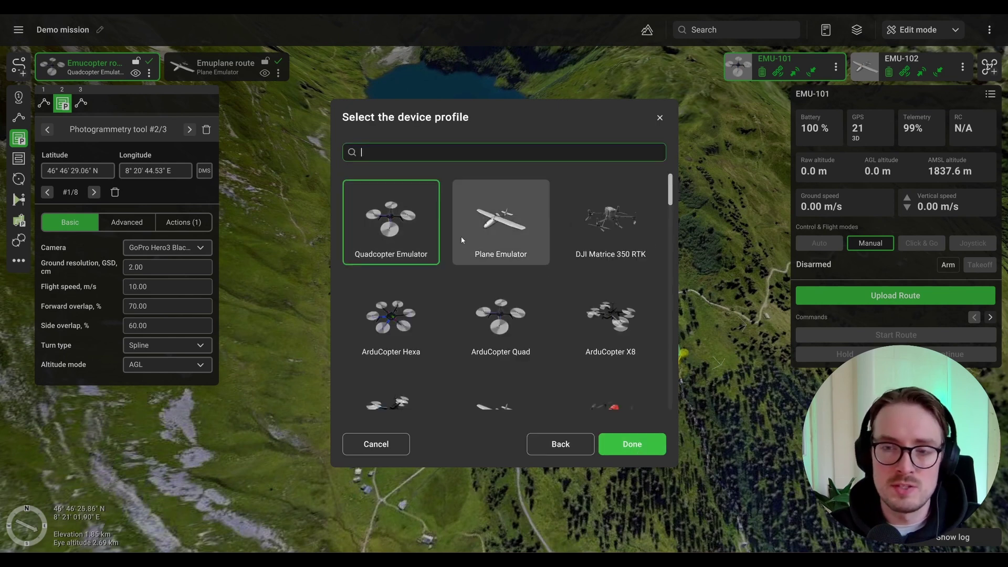
{"action": "left_click", "coordinate": [605, 226]}
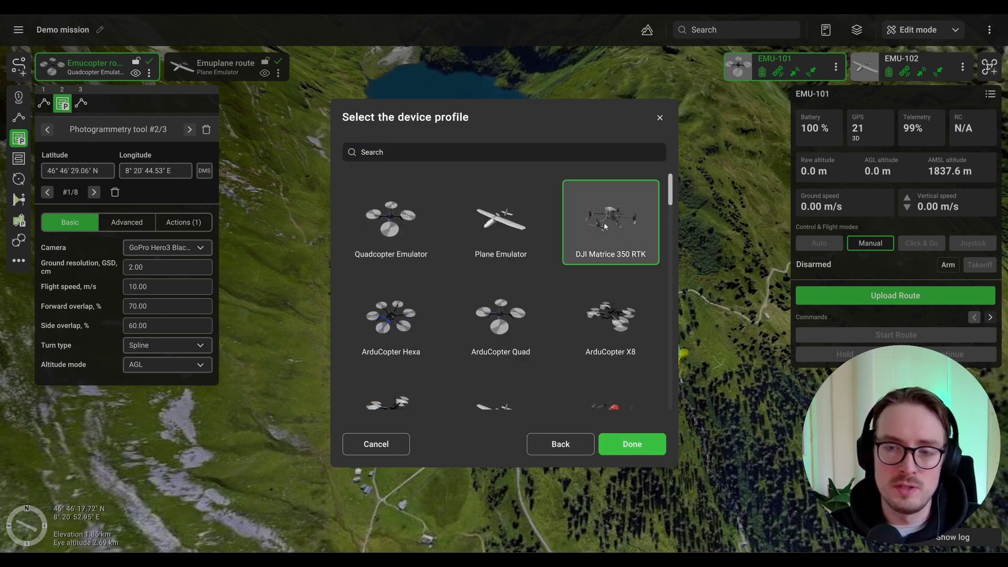
{"action": "left_click", "coordinate": [632, 444]}
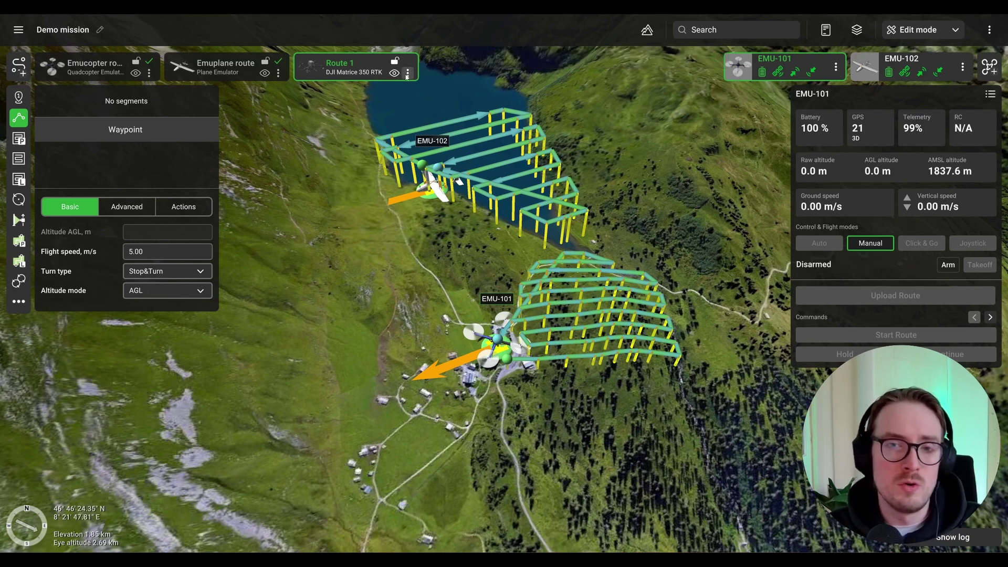
Review Route 1's parameters and recentre the map over the routes
{"action": "left_click", "coordinate": [407, 75]}
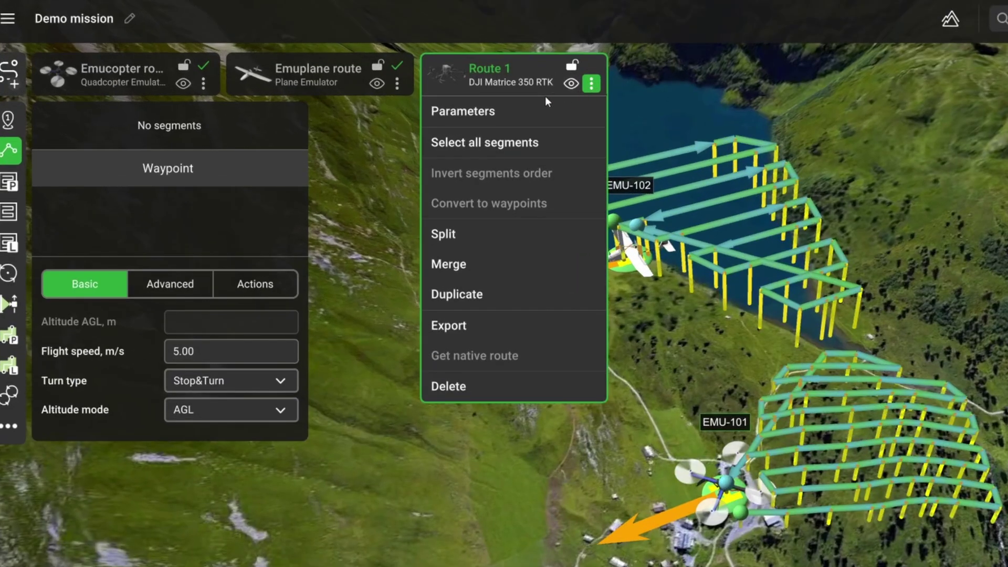
{"action": "left_click", "coordinate": [509, 109]}
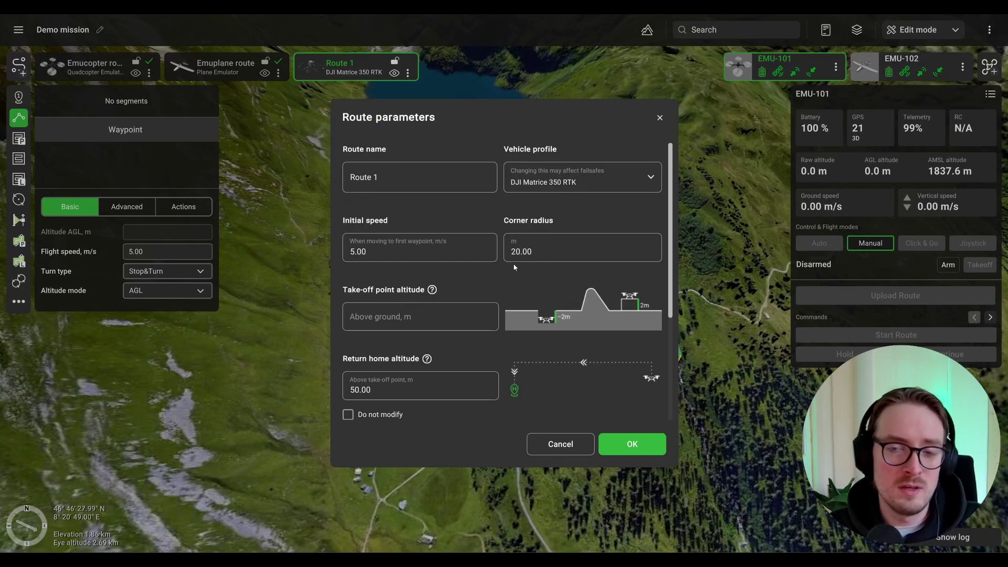
{"action": "scroll", "coordinate": [542, 308], "scroll_direction": "down", "scroll_amount": 3}
{"action": "scroll", "coordinate": [543, 308], "scroll_direction": "up", "scroll_amount": 3}
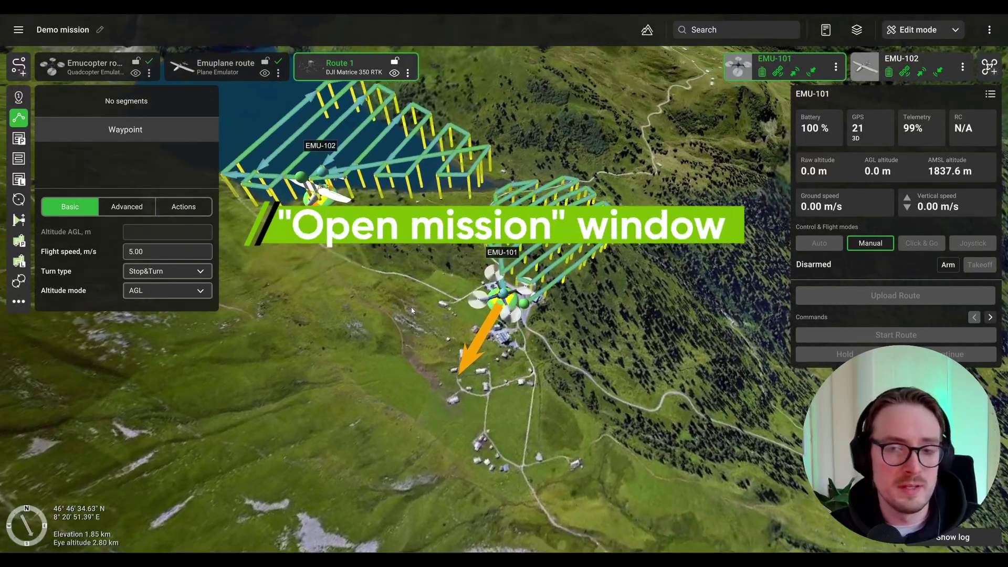
{"action": "left_click_drag", "start_coordinate": [411, 310], "coordinate": [427, 367]}
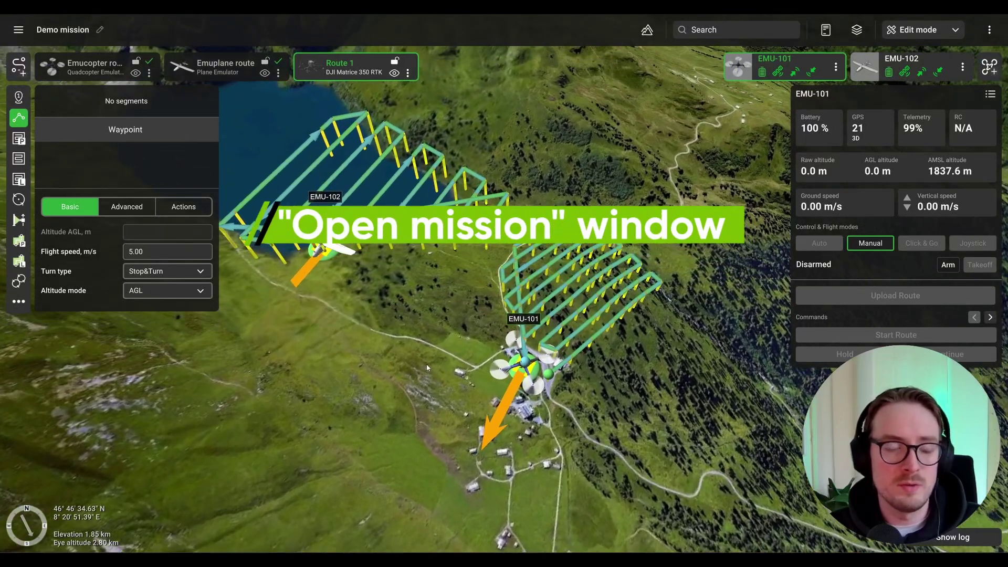
{"action": "left_click", "coordinate": [17, 30]}
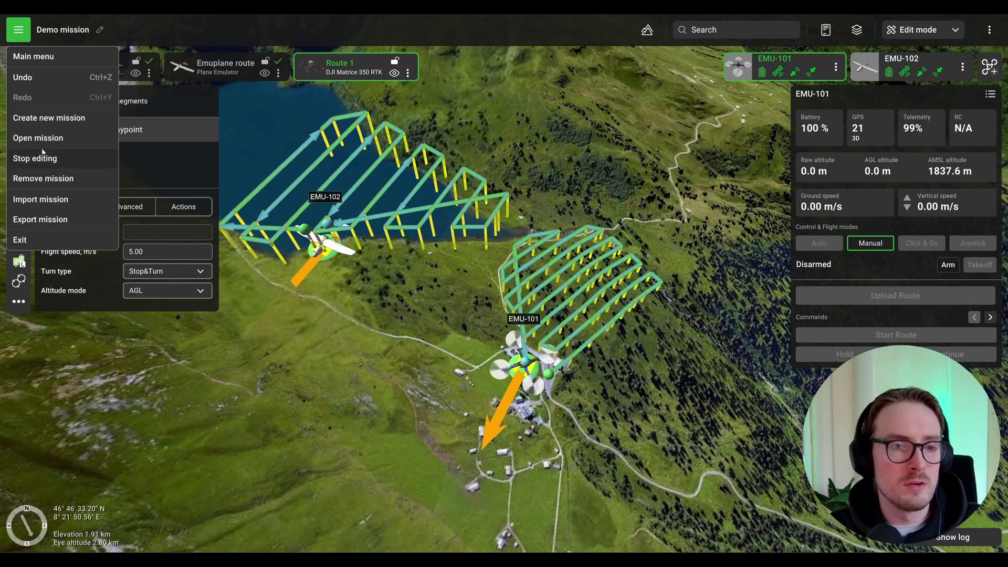
{"action": "left_click", "coordinate": [36, 140]}
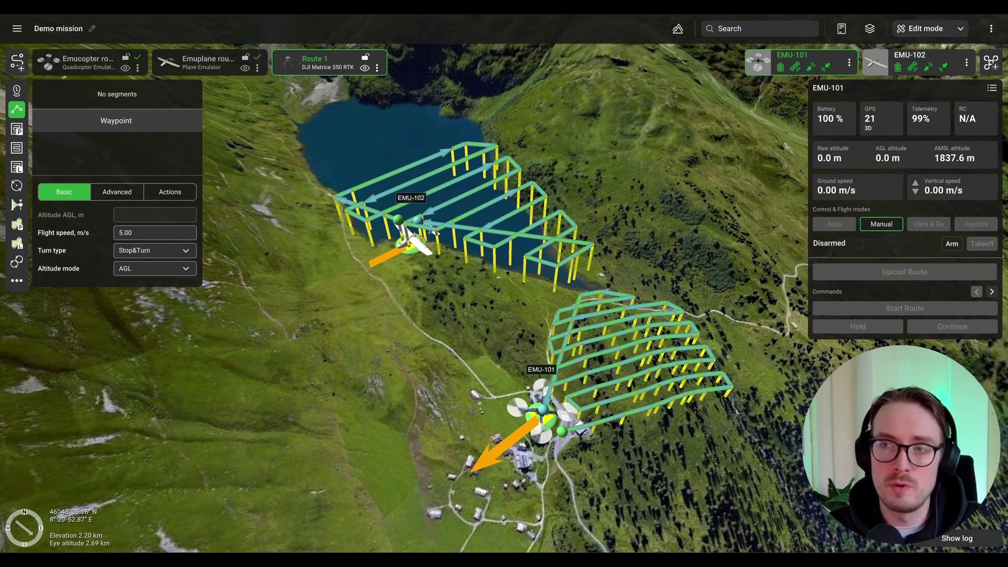
Select the myelevation elevation layer and upload data to it, then reveal the extra mission tools
{"action": "left_click", "coordinate": [870, 29]}
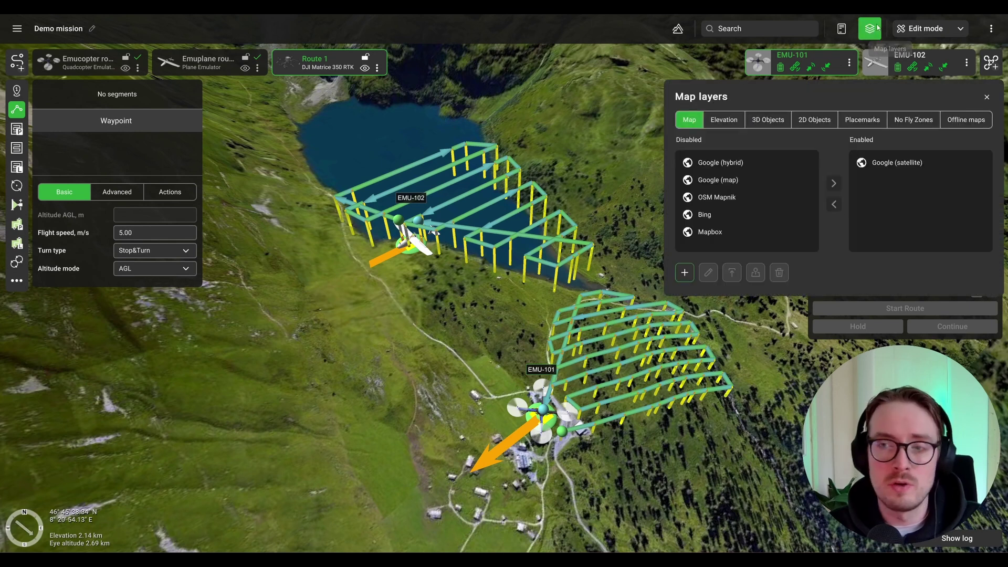
{"action": "left_click", "coordinate": [367, 112]}
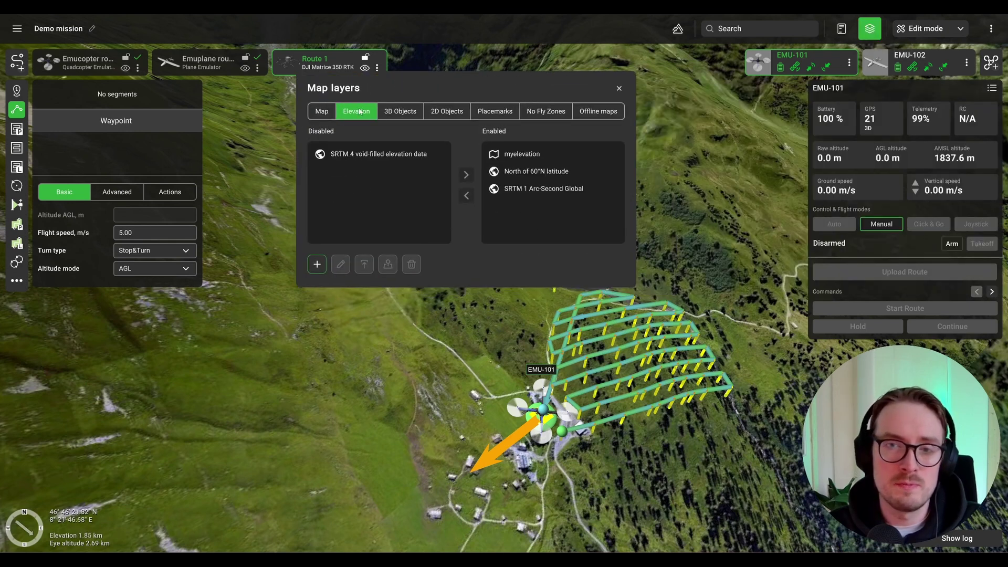
{"action": "left_click", "coordinate": [535, 154]}
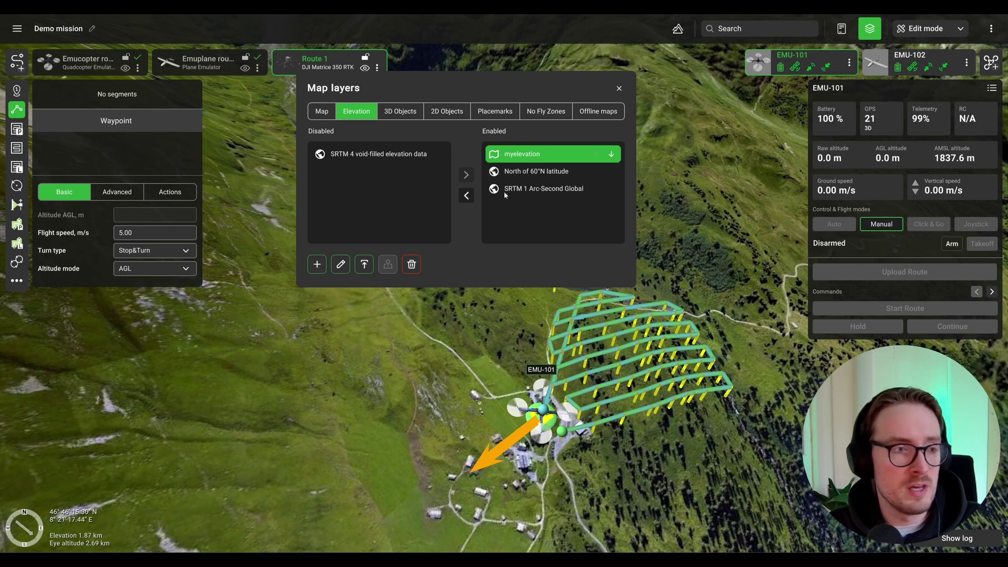
{"action": "left_click", "coordinate": [365, 264]}
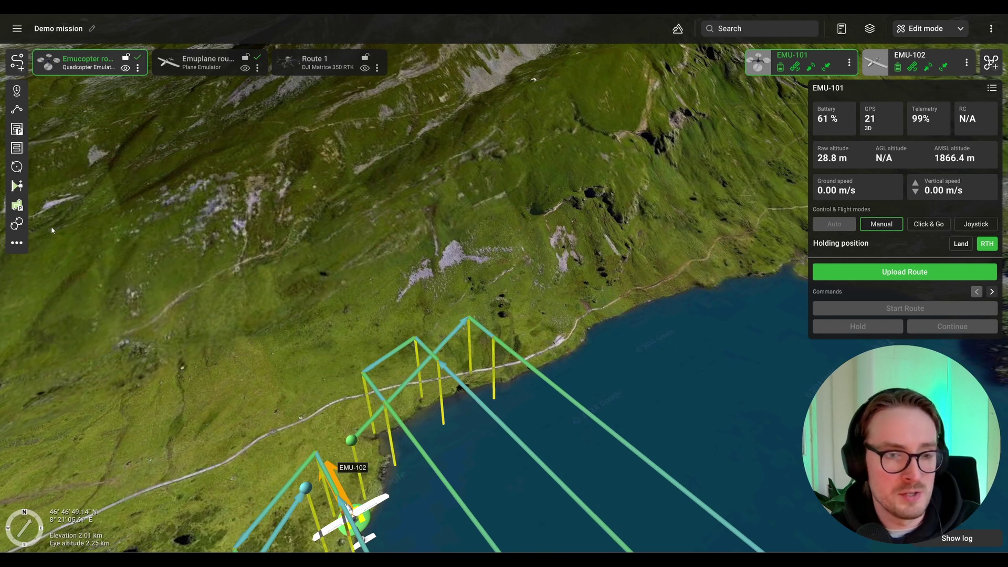
{"action": "left_click", "coordinate": [22, 244]}
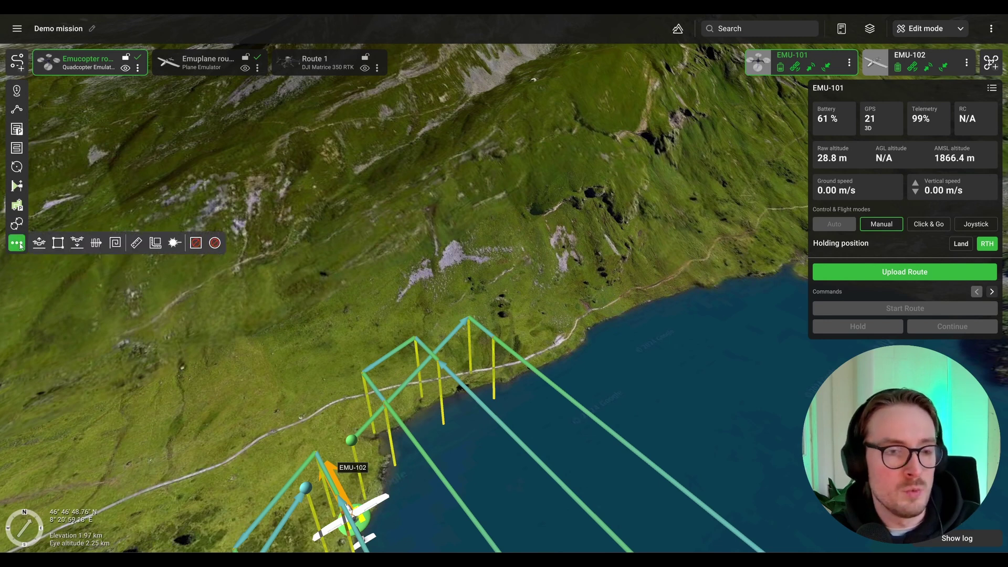